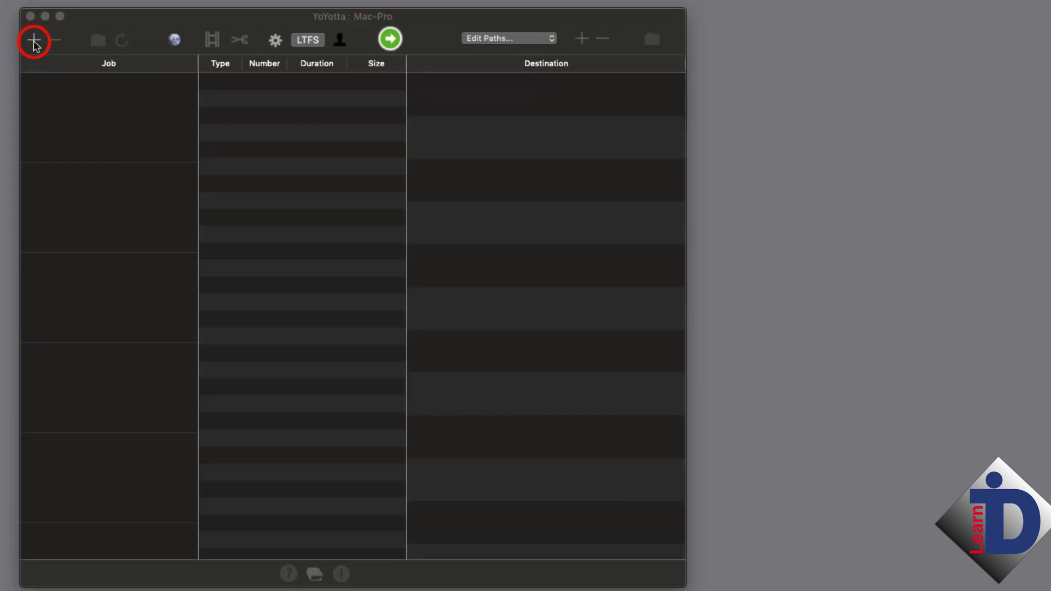
# Add the A007 USB storage card as the source media of a new job
pyautogui.click(33, 41)
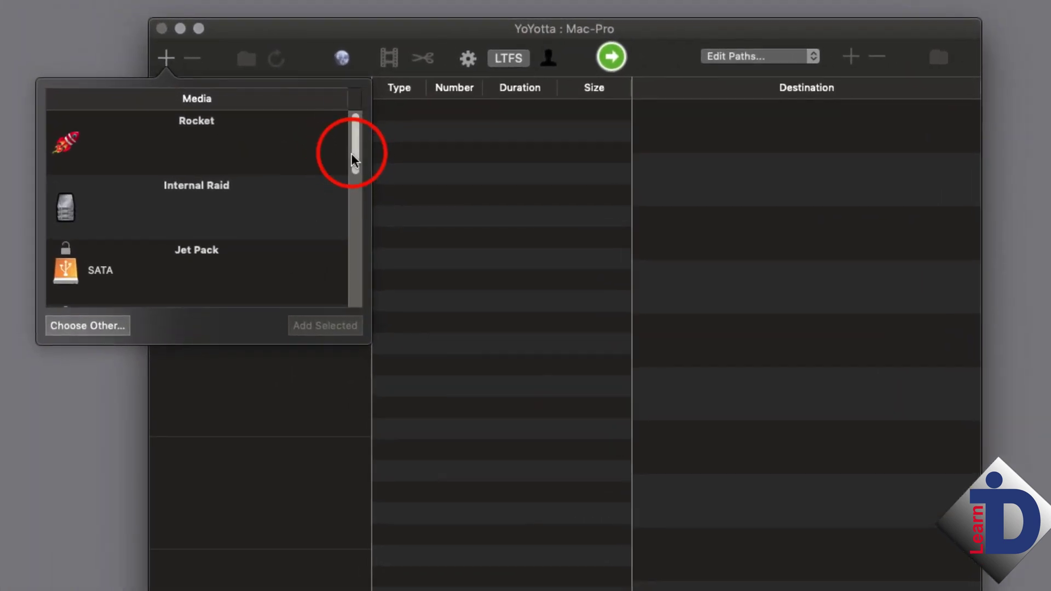
pyautogui.moveTo(352, 155); pyautogui.dragTo(354, 290)
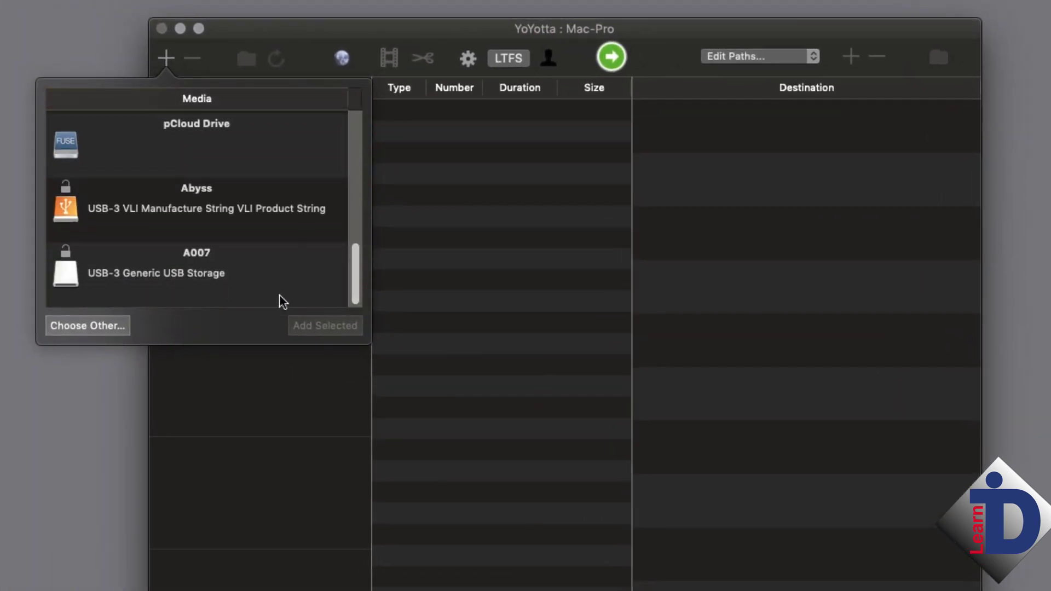
pyautogui.click(188, 265)
pyautogui.click(325, 325)
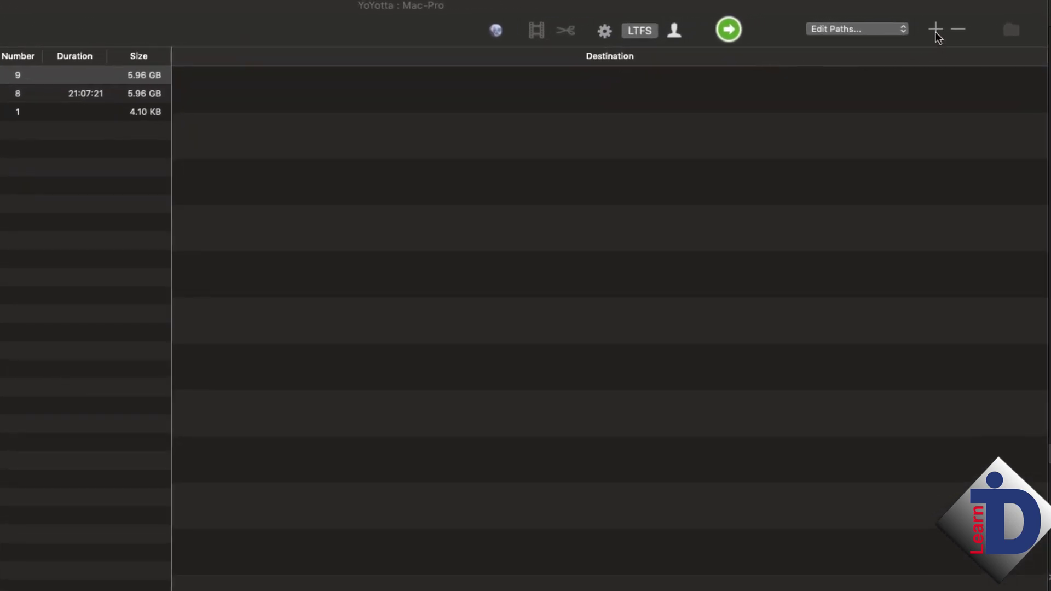
# Add the A-Cam folder on the Media Raid drive as the first copy destination
pyautogui.click(937, 30)
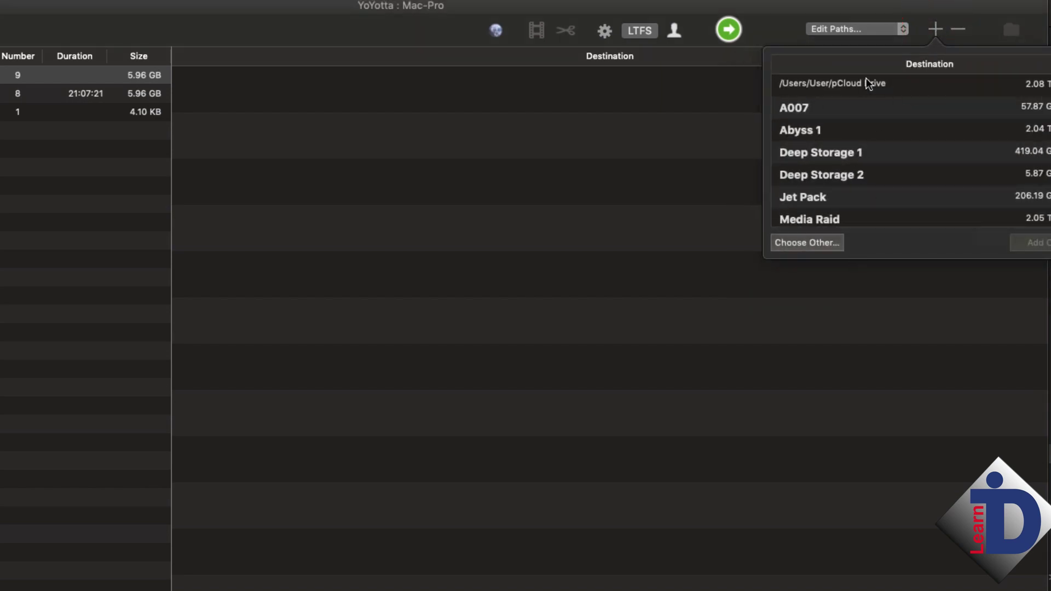
pyautogui.click(857, 326)
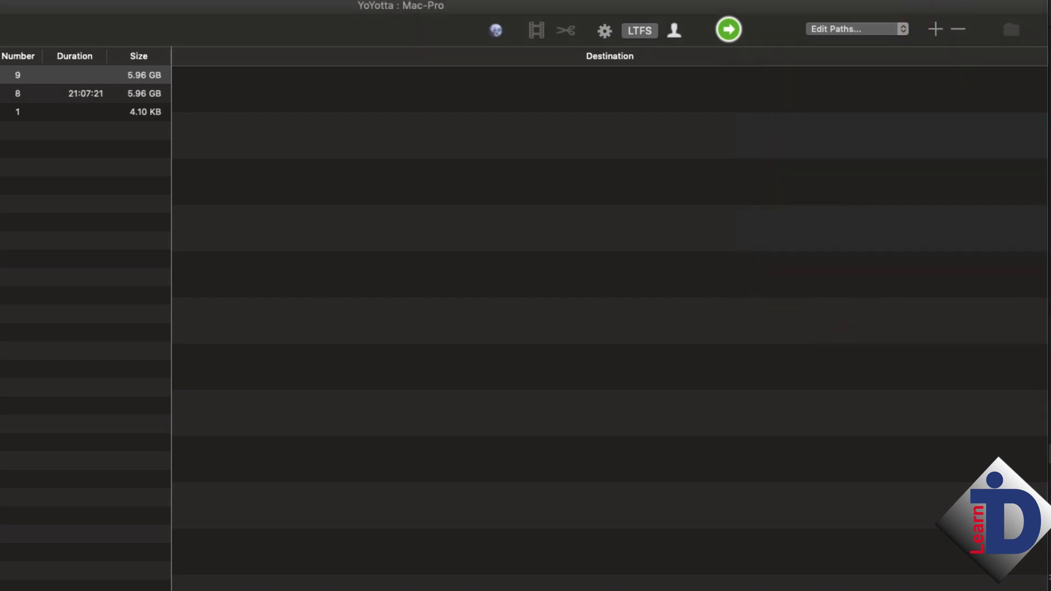
pyautogui.click(1010, 28)
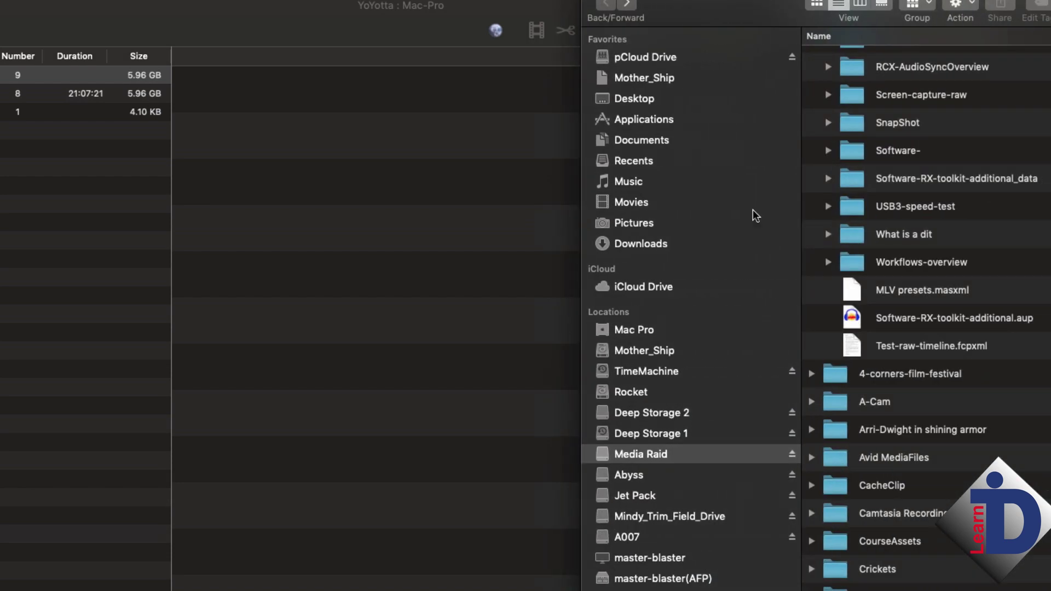
pyautogui.moveTo(832, 399); pyautogui.dragTo(426, 100)
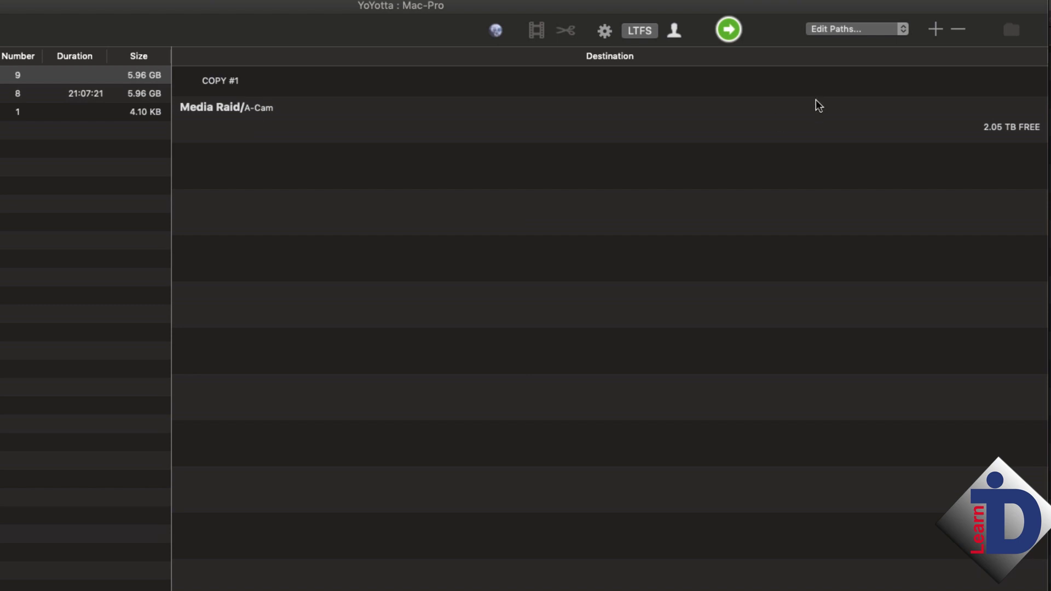
# Add the A-Cam folder on Deep Storage 1 as the second copy destination and start the copy job
pyautogui.click(1048, 22)
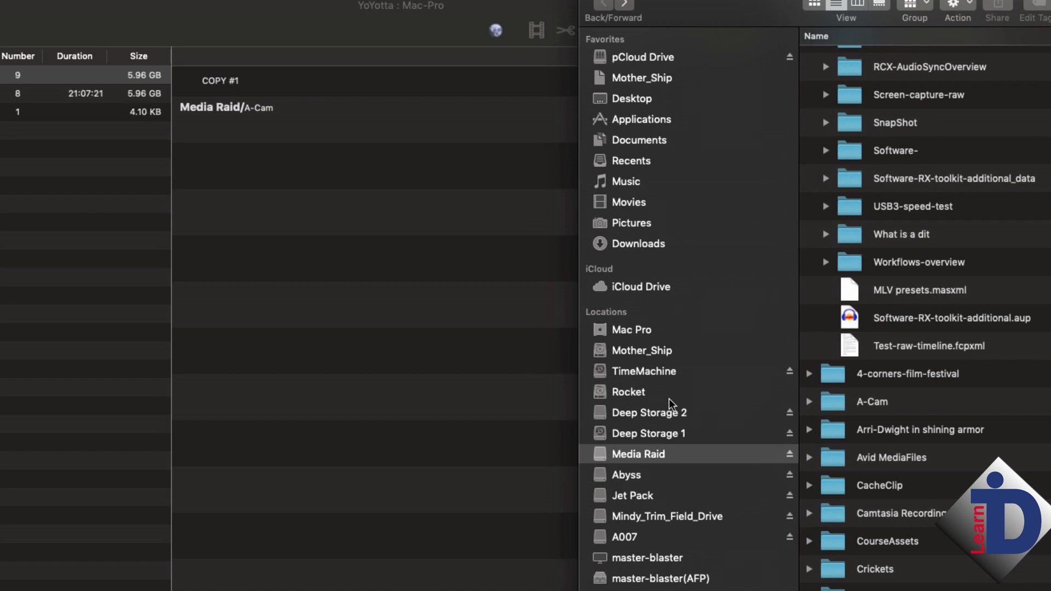
pyautogui.moveTo(660, 453); pyautogui.dragTo(669, 431)
pyautogui.click(669, 435)
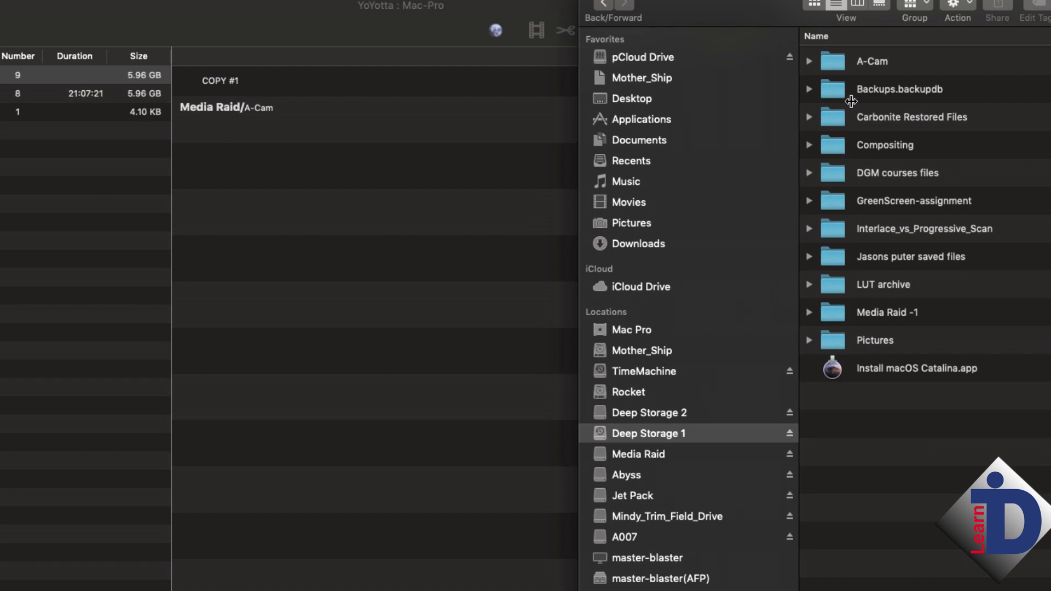
pyautogui.moveTo(833, 62); pyautogui.dragTo(424, 136)
pyautogui.click(339, 196)
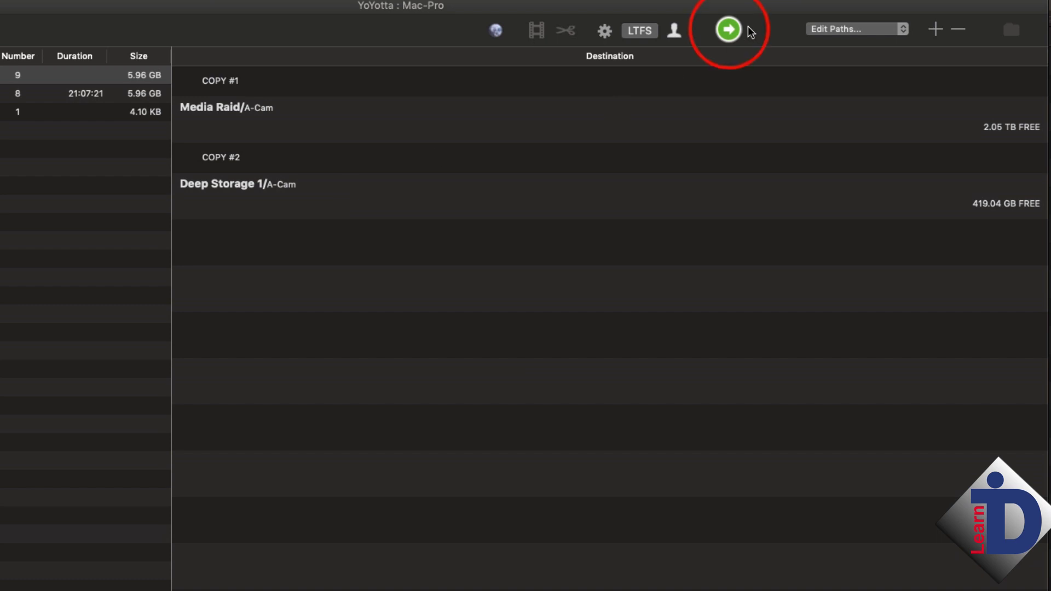
pyautogui.click(729, 29)
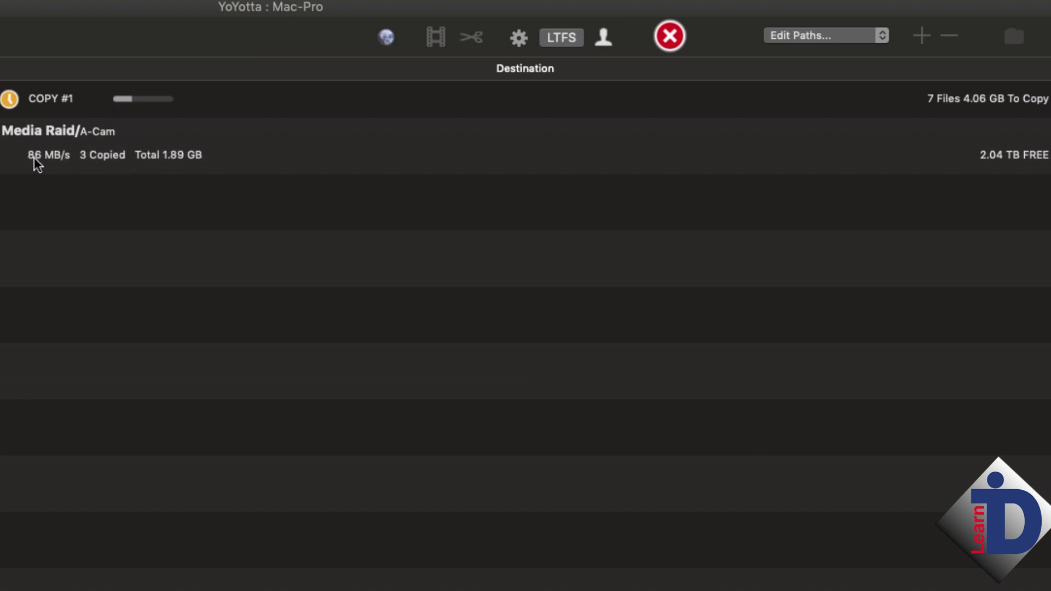
pyautogui.moveTo(74, 159)
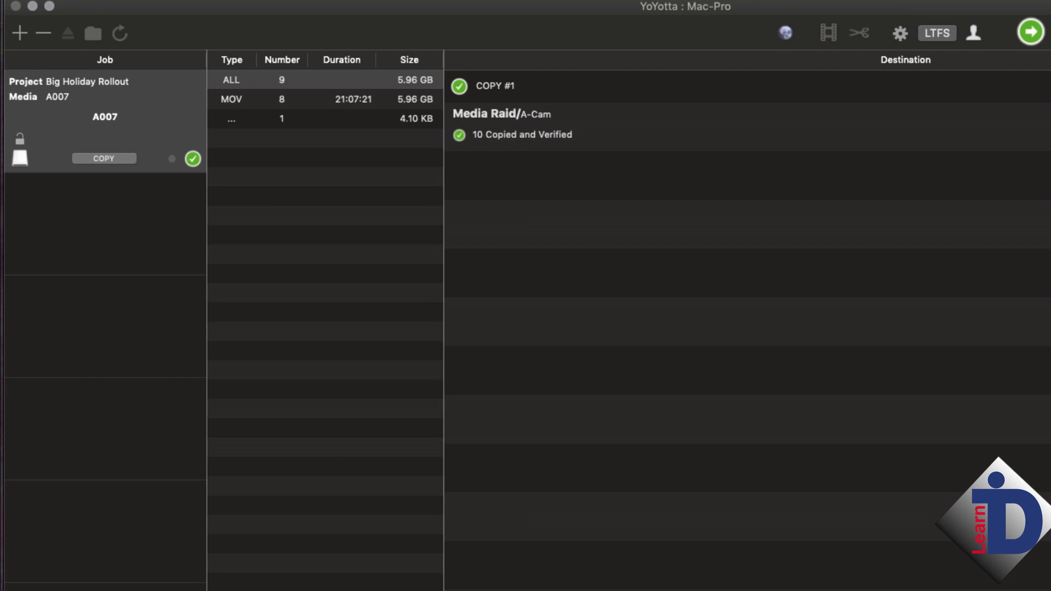
# Create a project named "Red On Red" at 23.98 FPS in the Home Depot collection for the A007 job
pyautogui.click(94, 35)
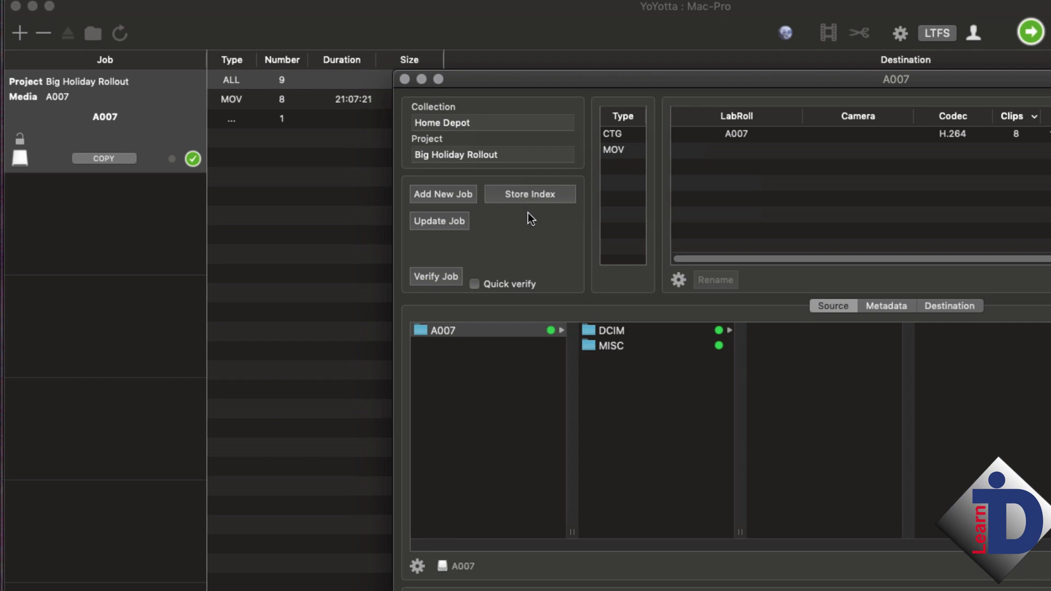
pyautogui.click(500, 156)
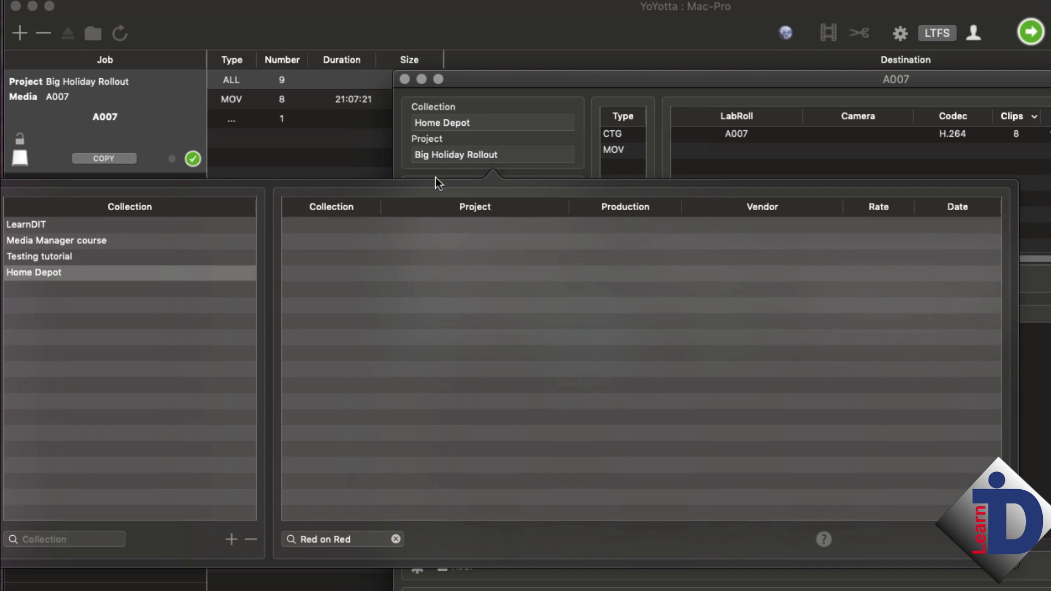
pyautogui.click(210, 277)
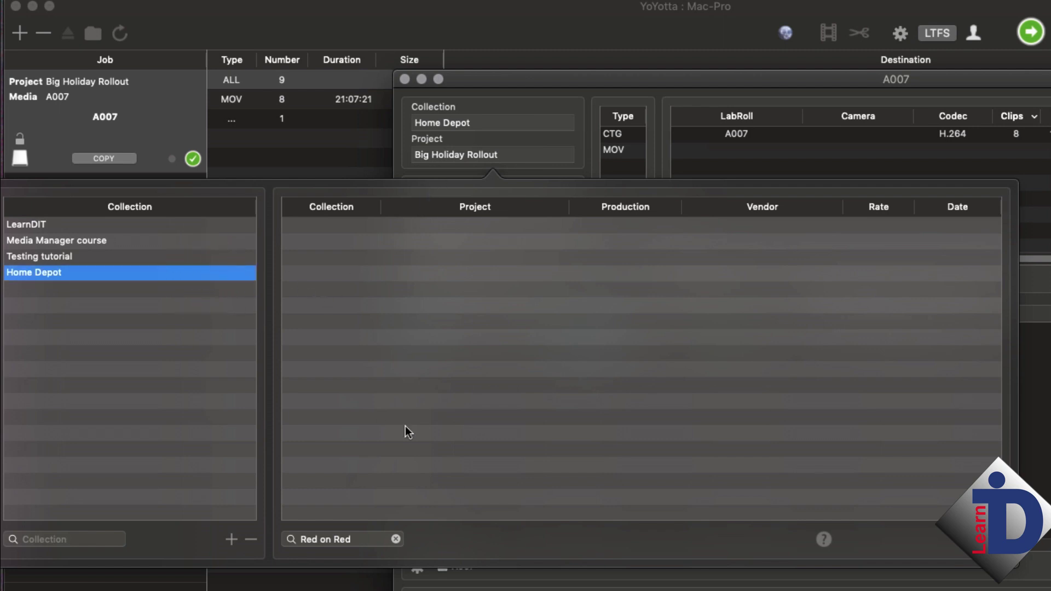
pyautogui.click(978, 540)
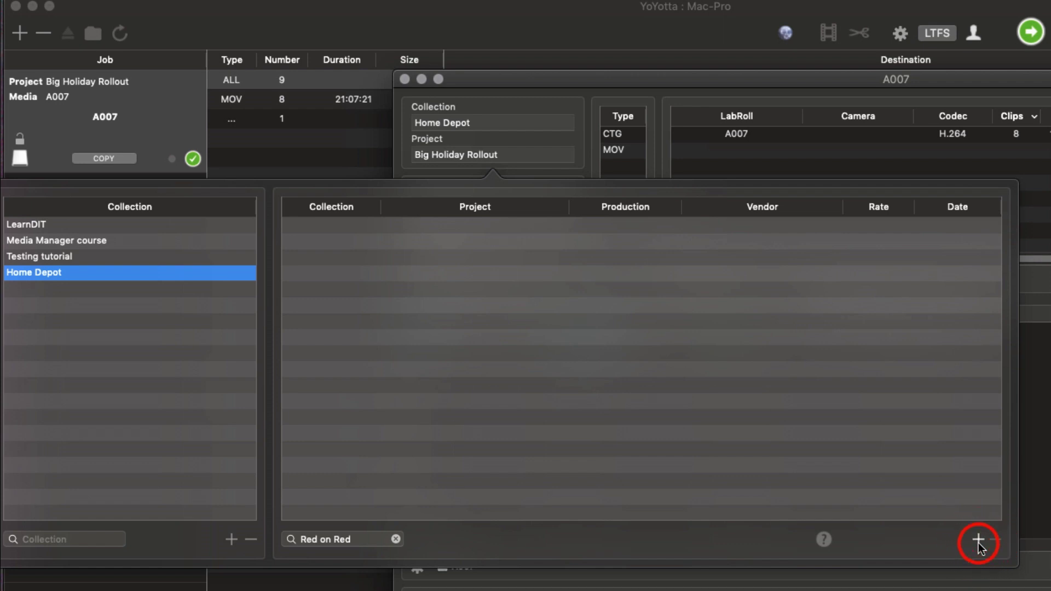
pyautogui.click(389, 538)
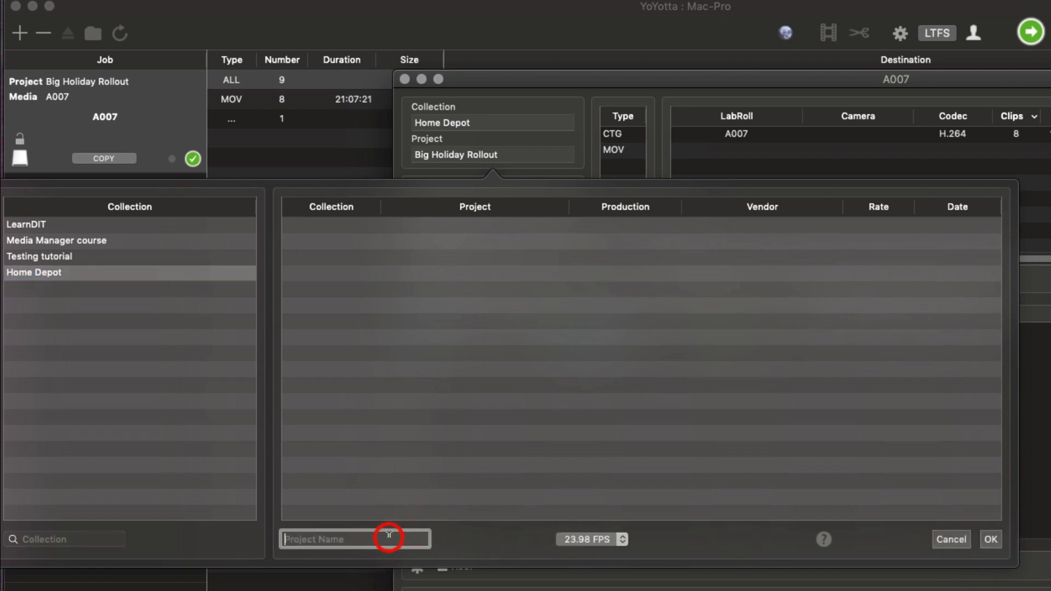
pyautogui.write('Red On Red')
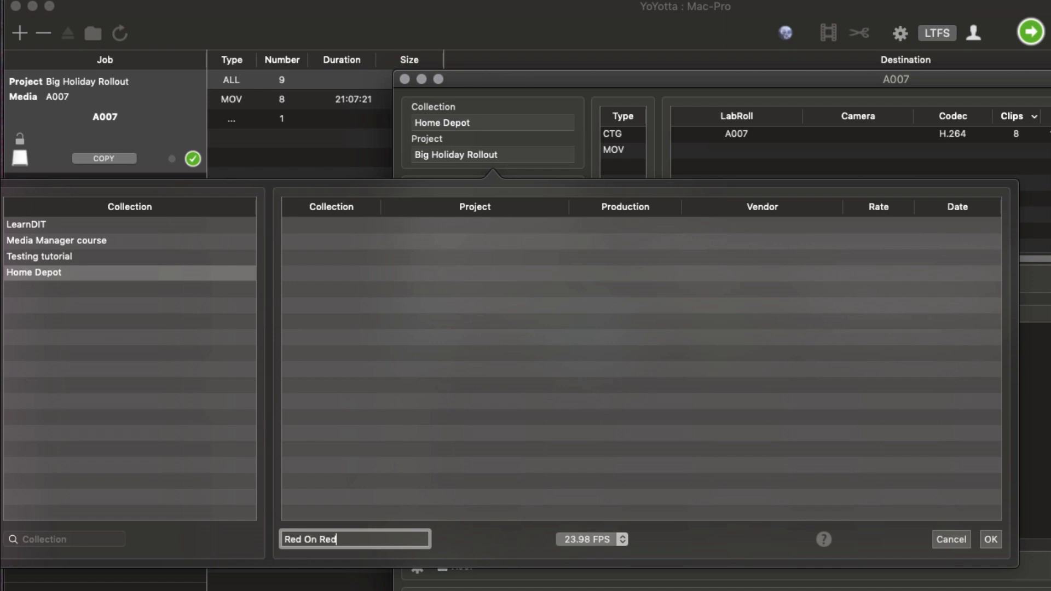
pyautogui.click(990, 540)
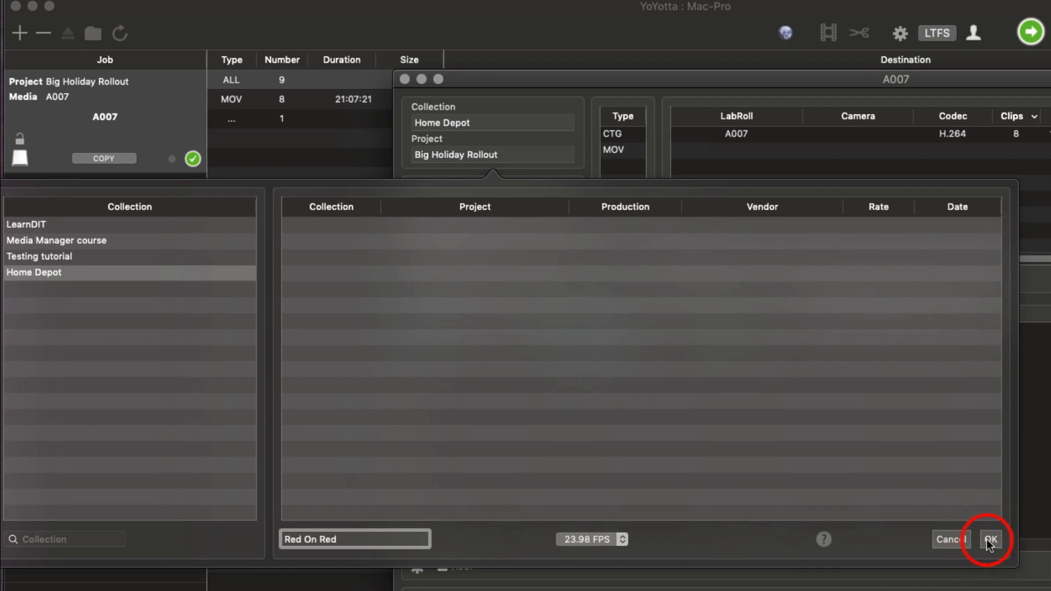
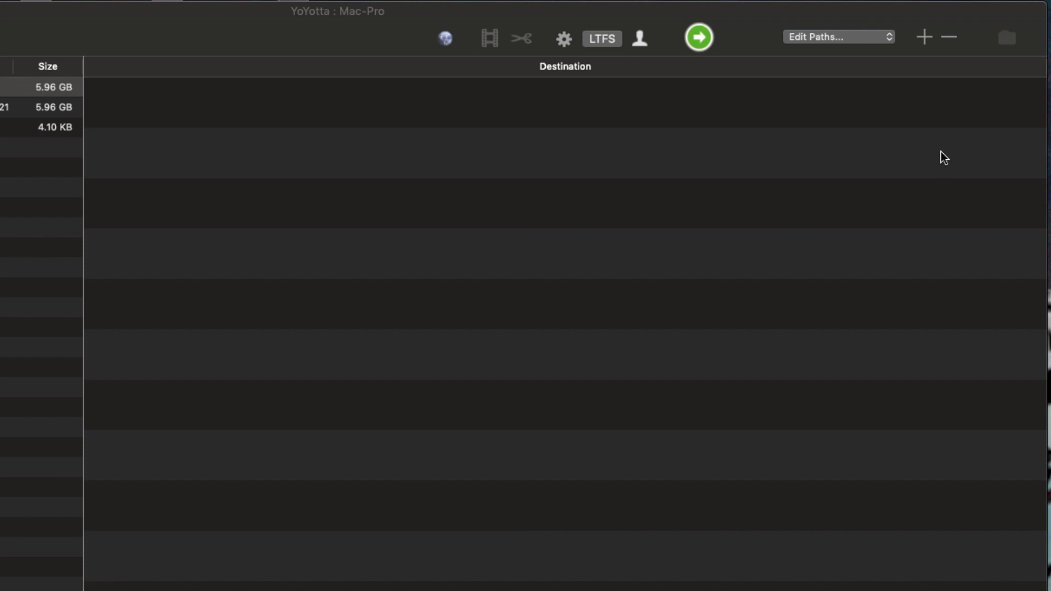
# Add the Media Raid drive itself as the job's copy destination
pyautogui.click(924, 37)
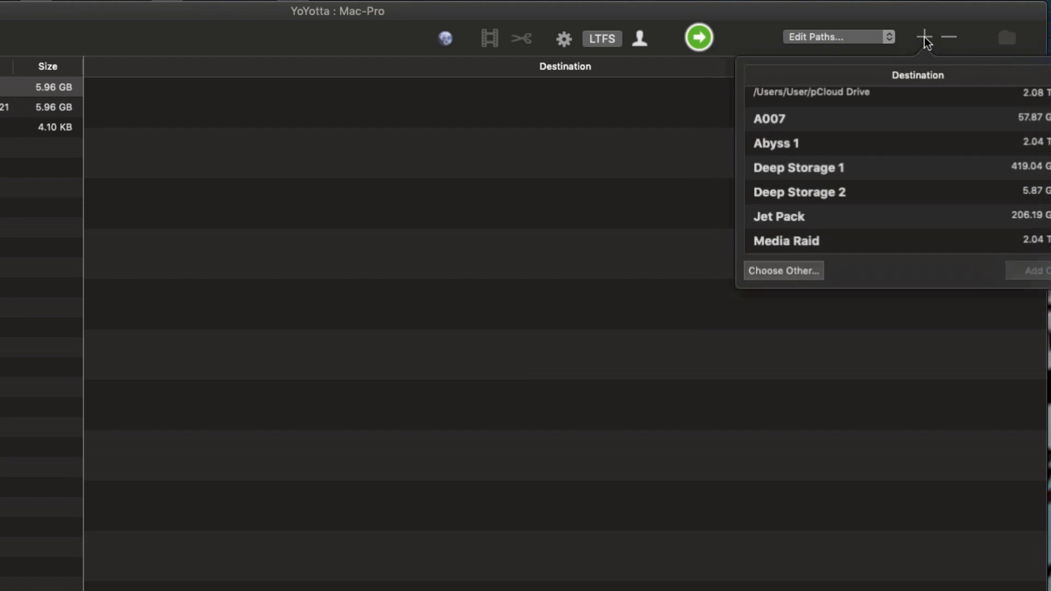
pyautogui.click(797, 240)
pyautogui.click(1021, 271)
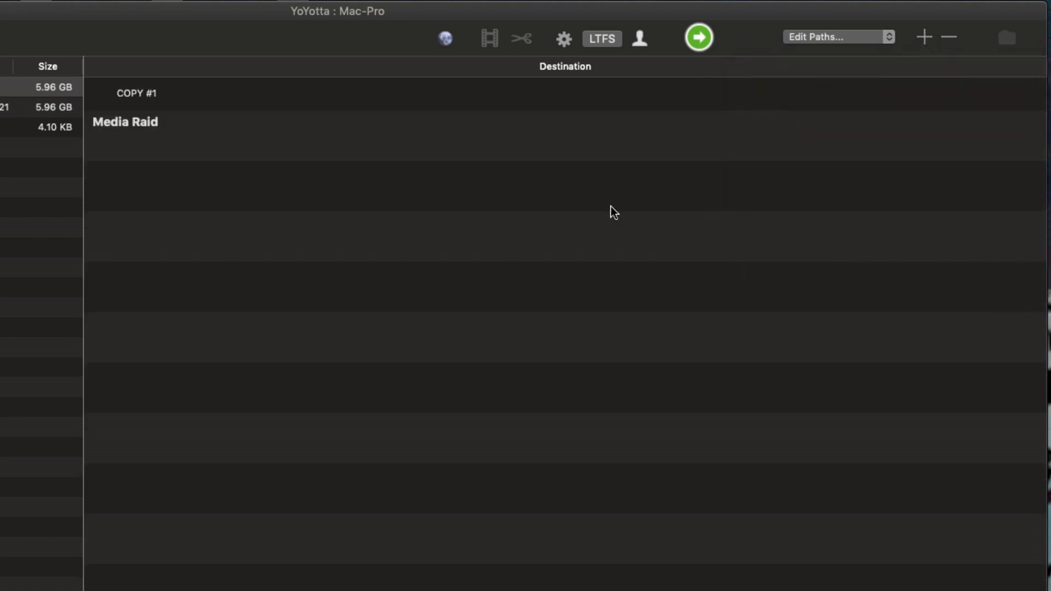
# Build the destination path as base, collection / project / date / camera, and close the job details
pyautogui.click(817, 37)
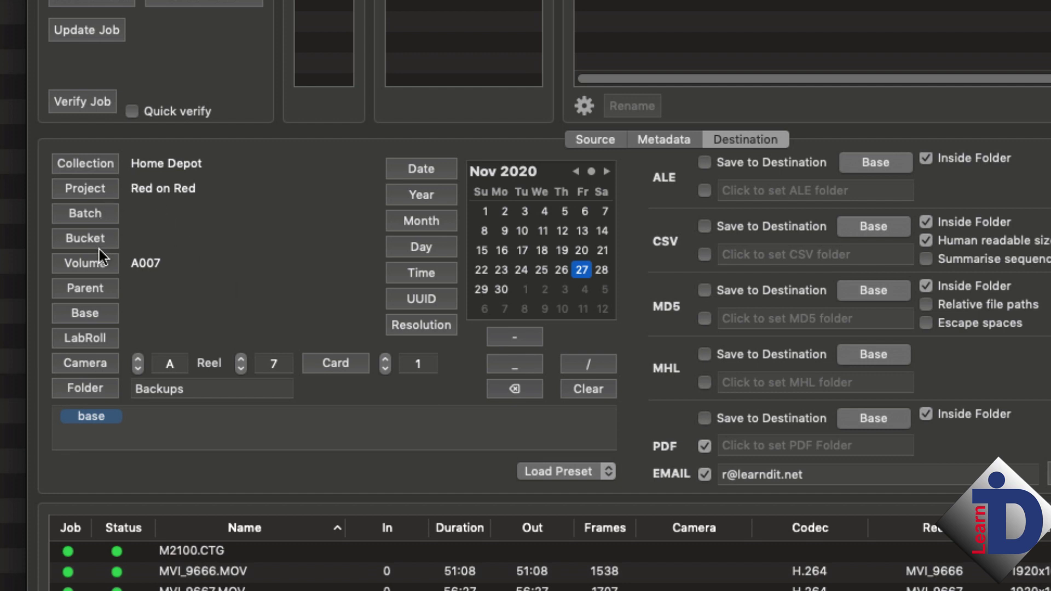
pyautogui.click(98, 165)
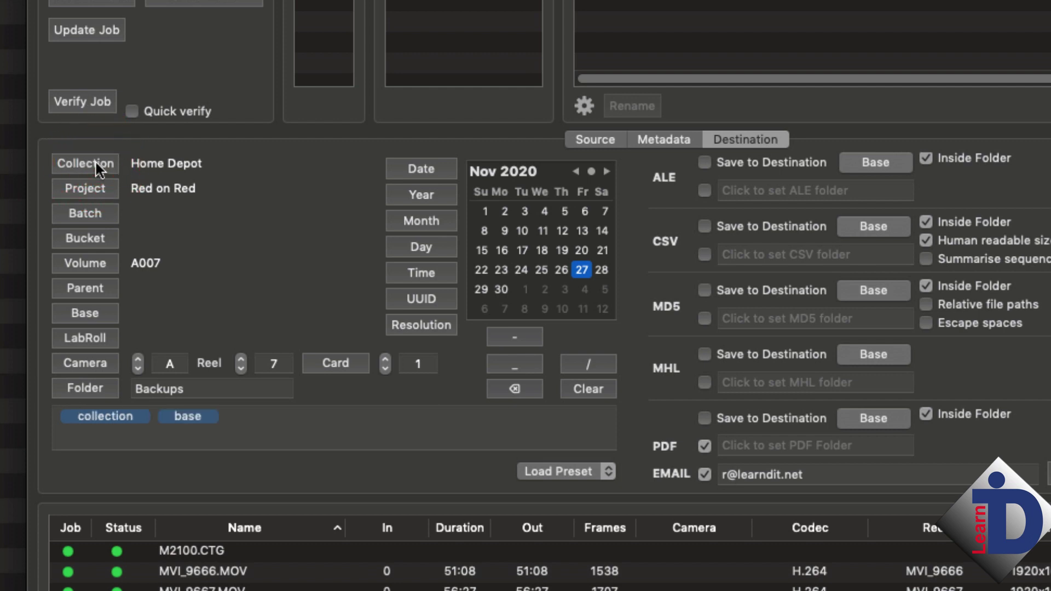
pyautogui.moveTo(188, 416); pyautogui.dragTo(73, 415)
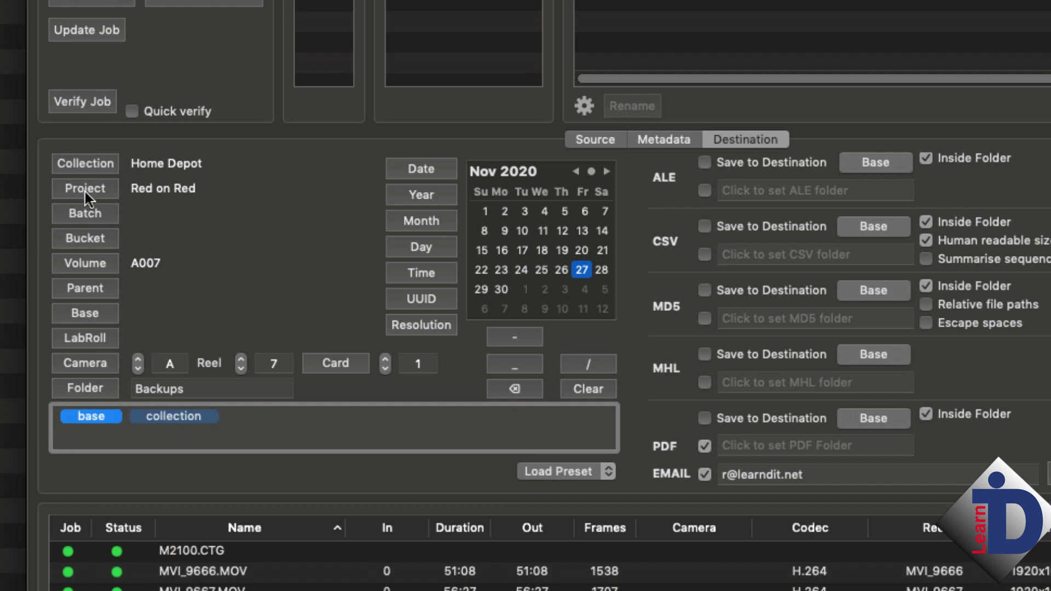
pyautogui.click(229, 418)
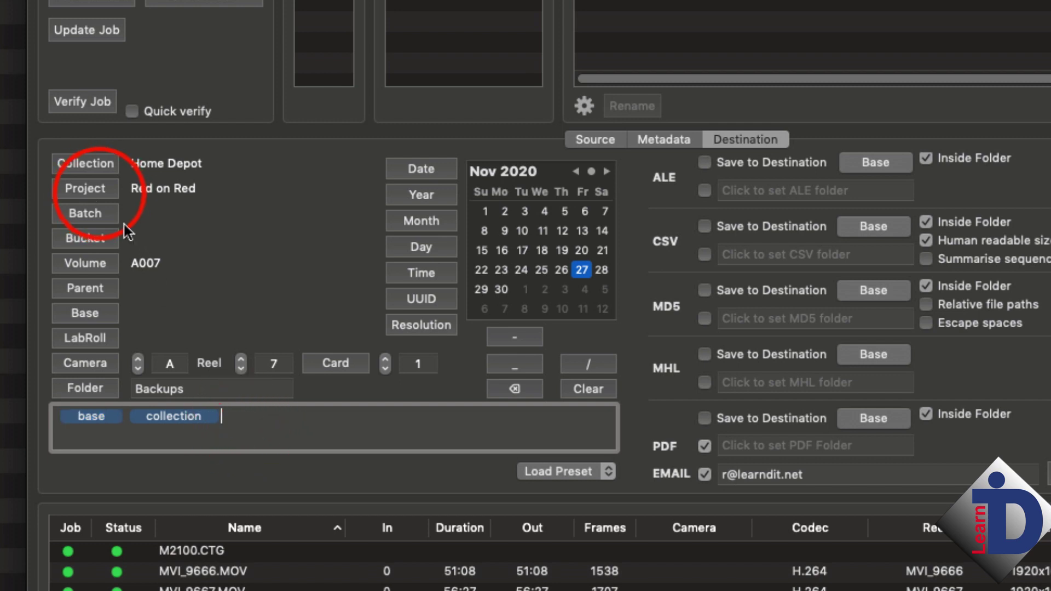
pyautogui.click(100, 193)
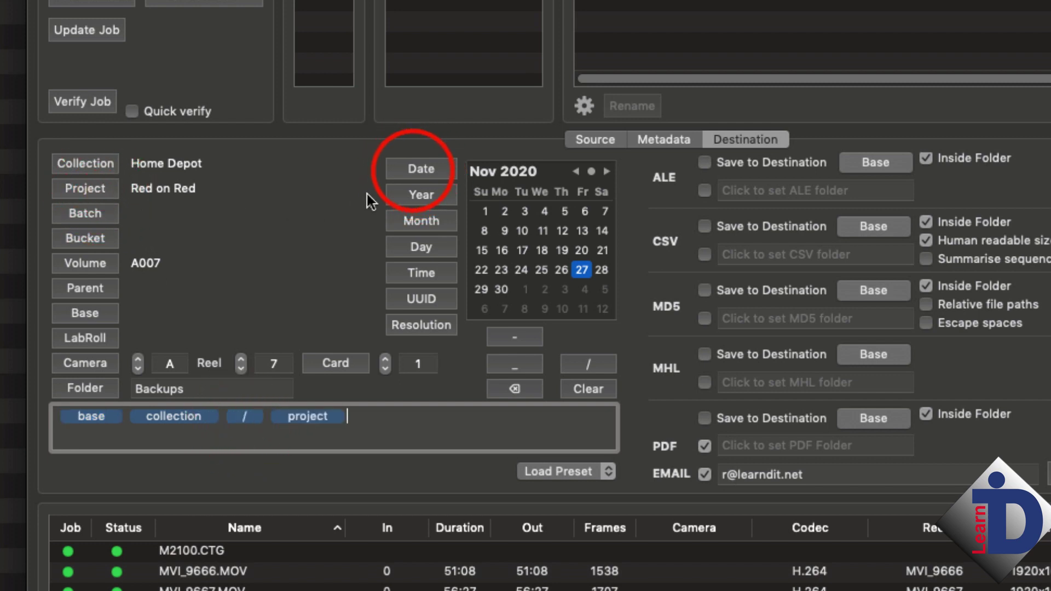
pyautogui.click(420, 169)
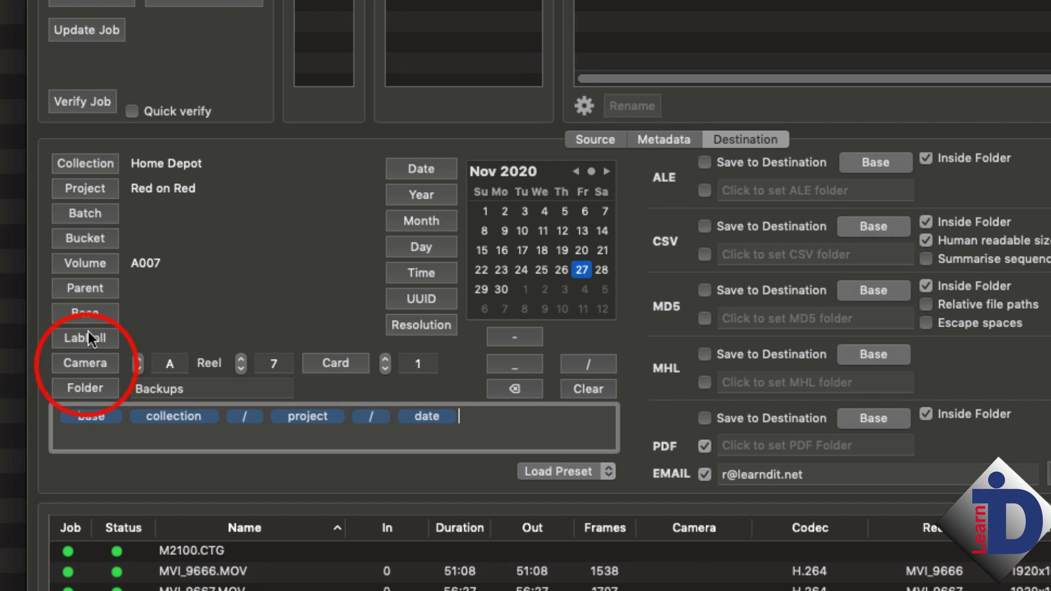
pyautogui.click(85, 363)
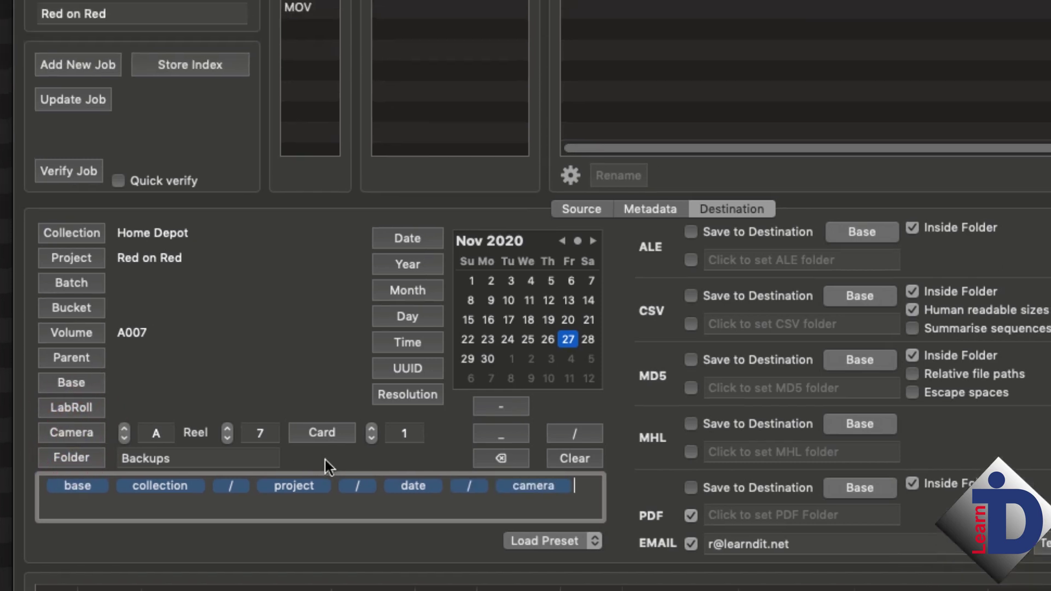
pyautogui.moveTo(730, 0); pyautogui.dragTo(708, 0)
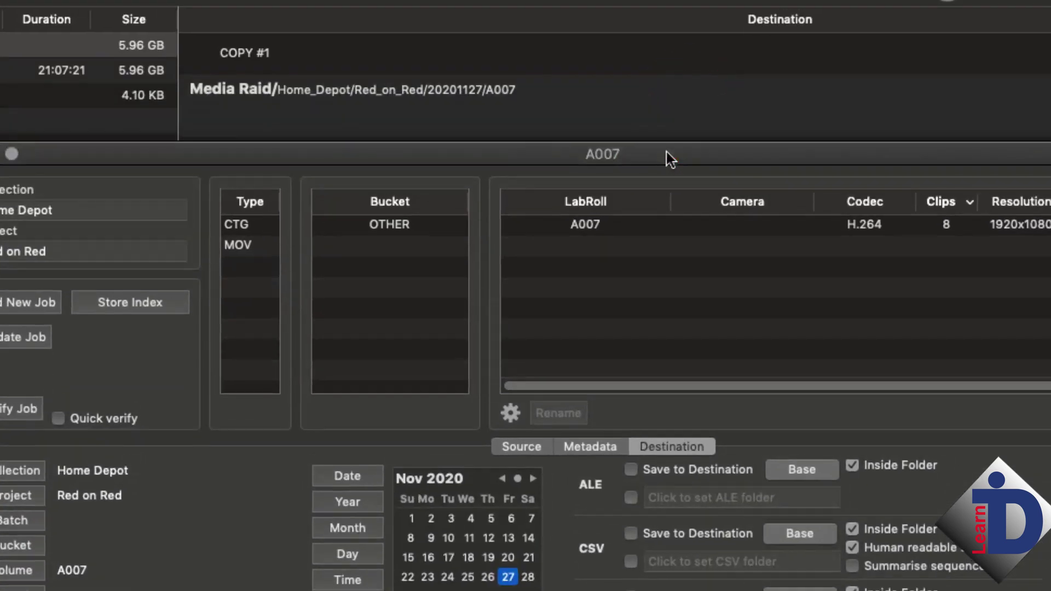
pyautogui.press('super+w')
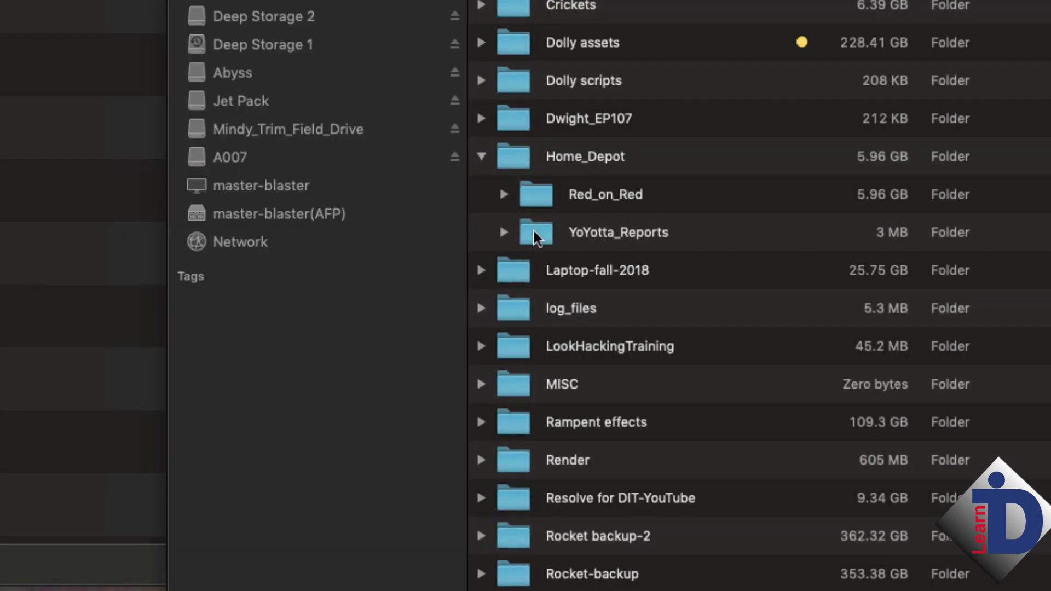
# Expand the Red_on_Red, 20201127 and A007 folders inside Home_Depot to inspect the copied folder structure
pyautogui.click(504, 196)
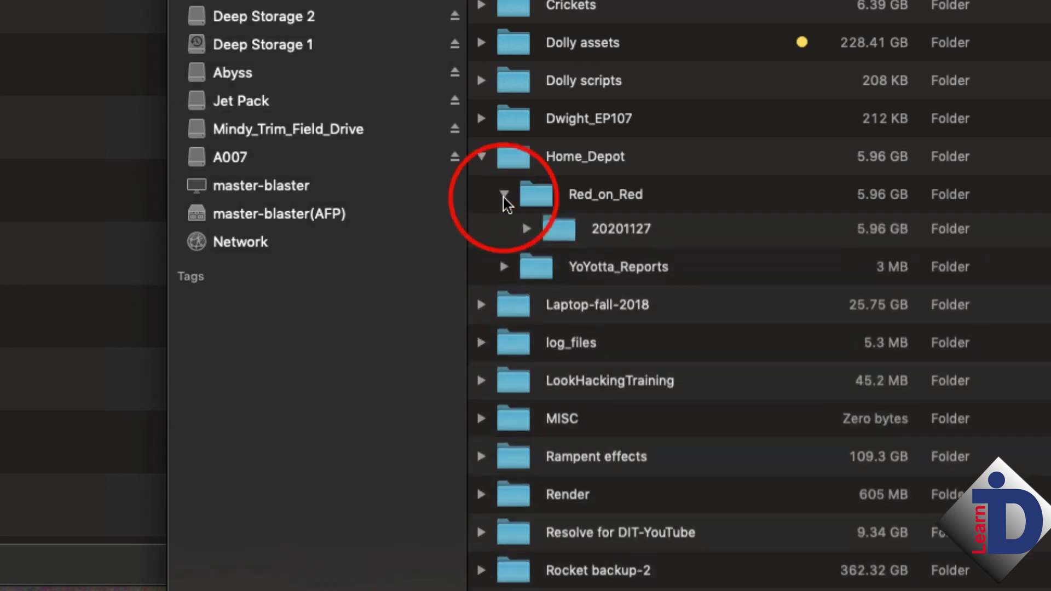
pyautogui.click(527, 234)
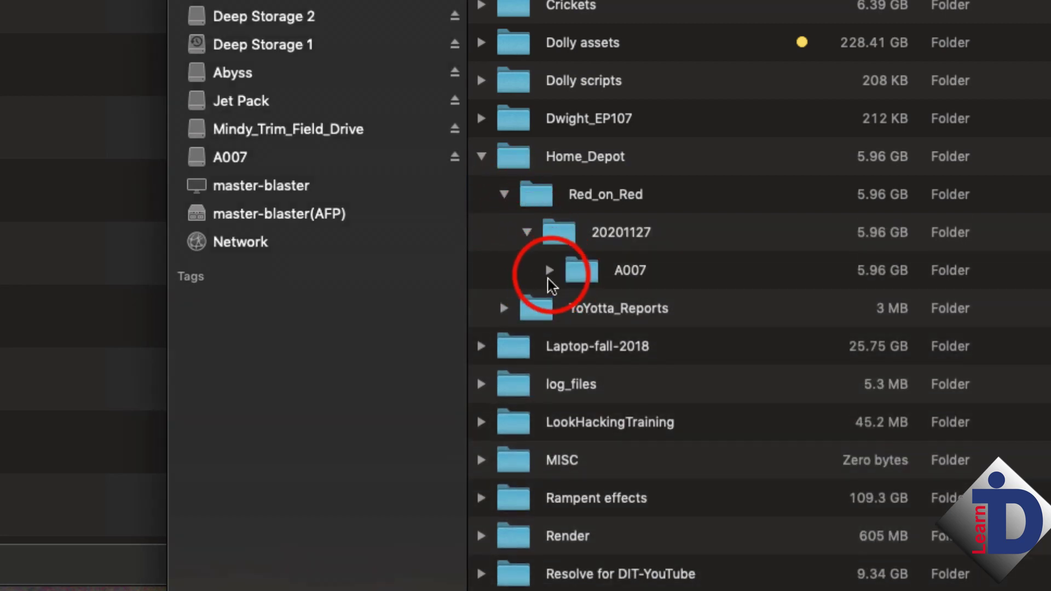
pyautogui.click(549, 270)
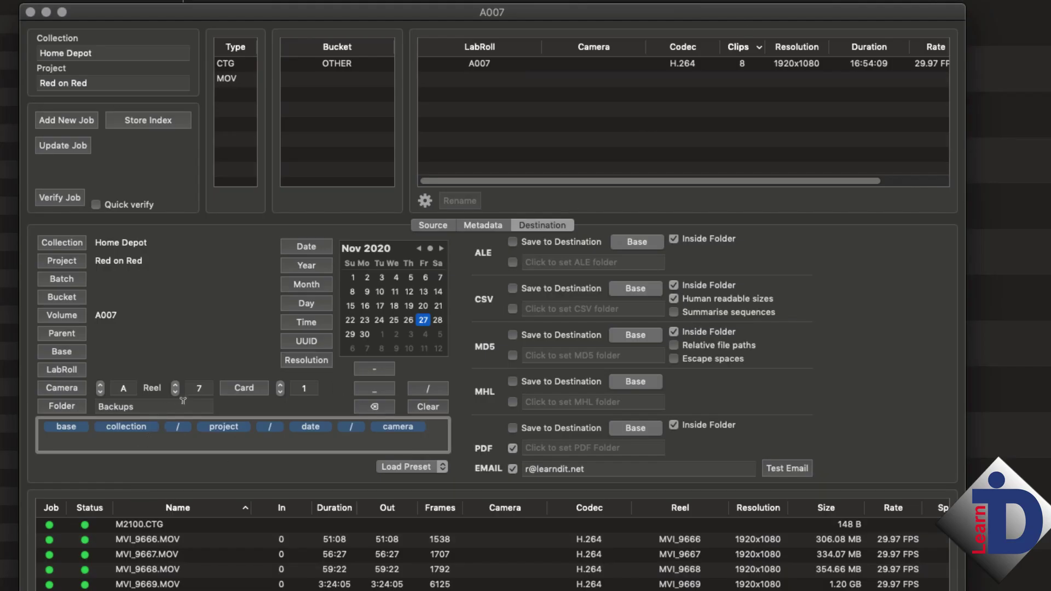
# Increase the reel number in the job's destination naming by one
pyautogui.click(175, 385)
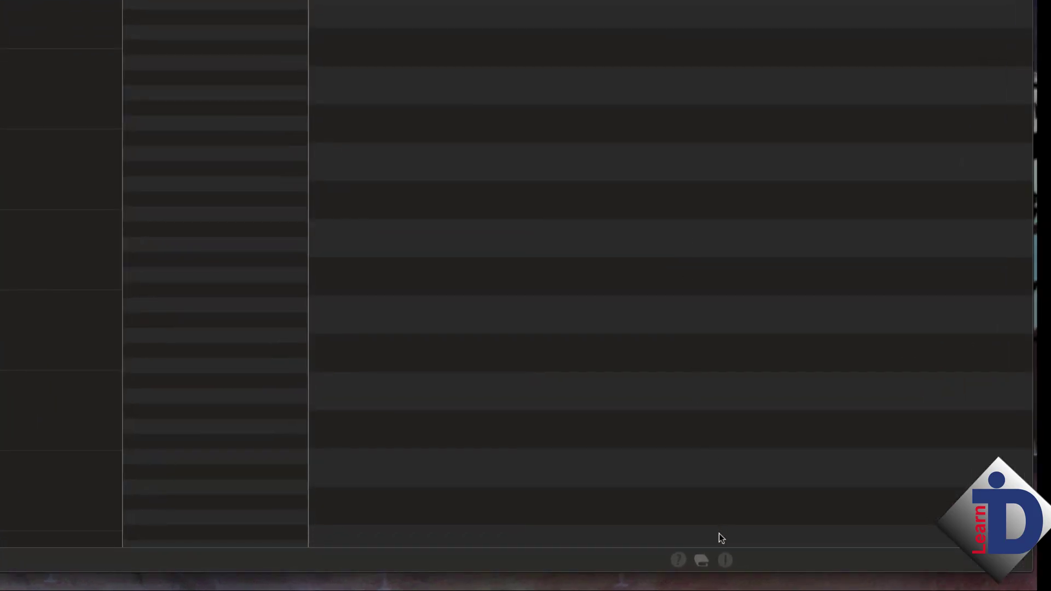
# Open the Project Browser and examine the clip lists of the Media Raid copy and the A007 source
pyautogui.click(700, 562)
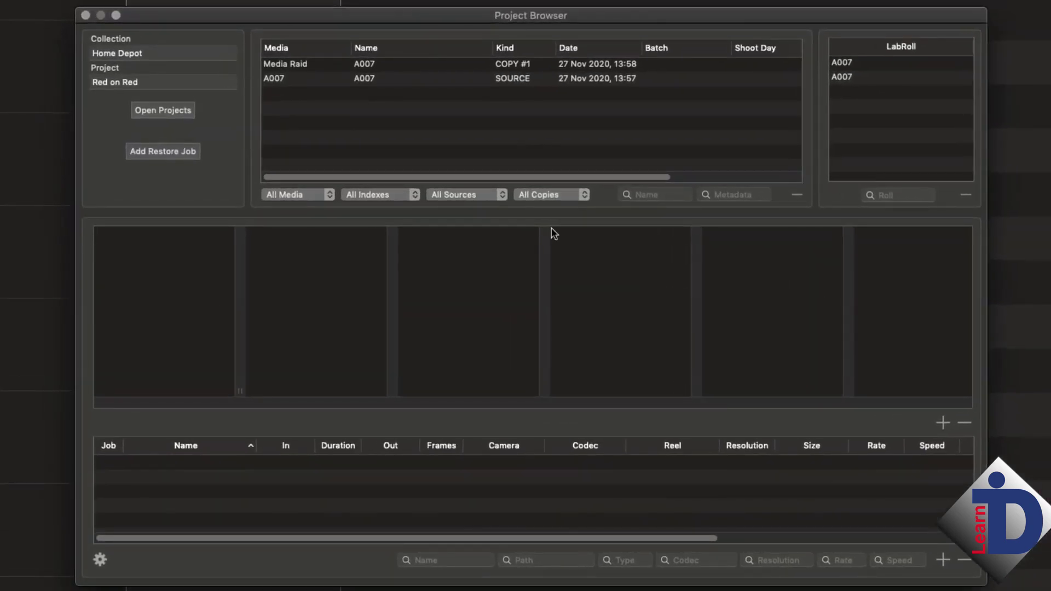
pyautogui.click(301, 64)
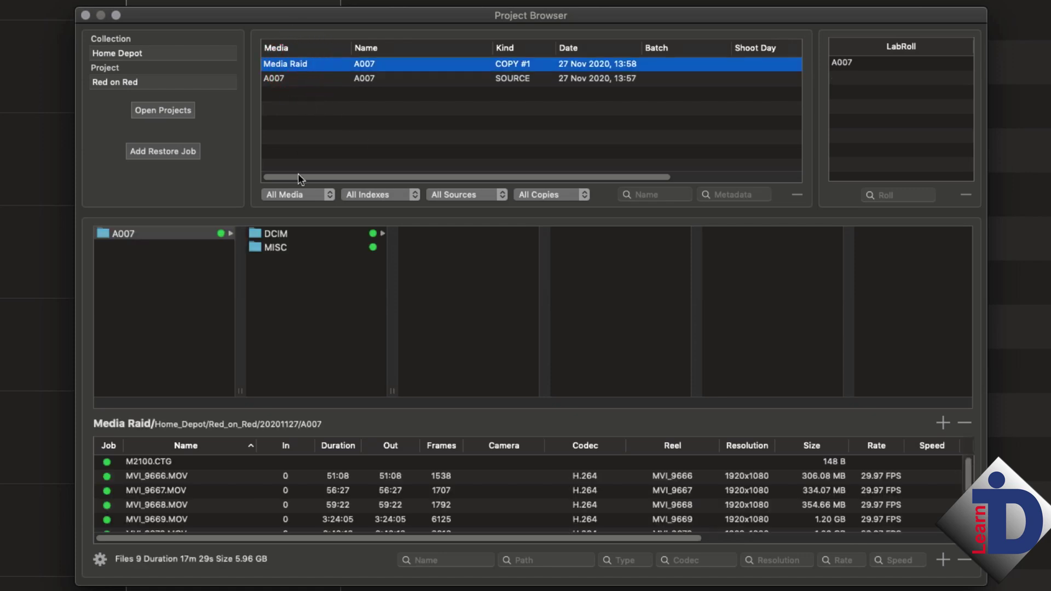
pyautogui.scroll(-1, 239, 507)
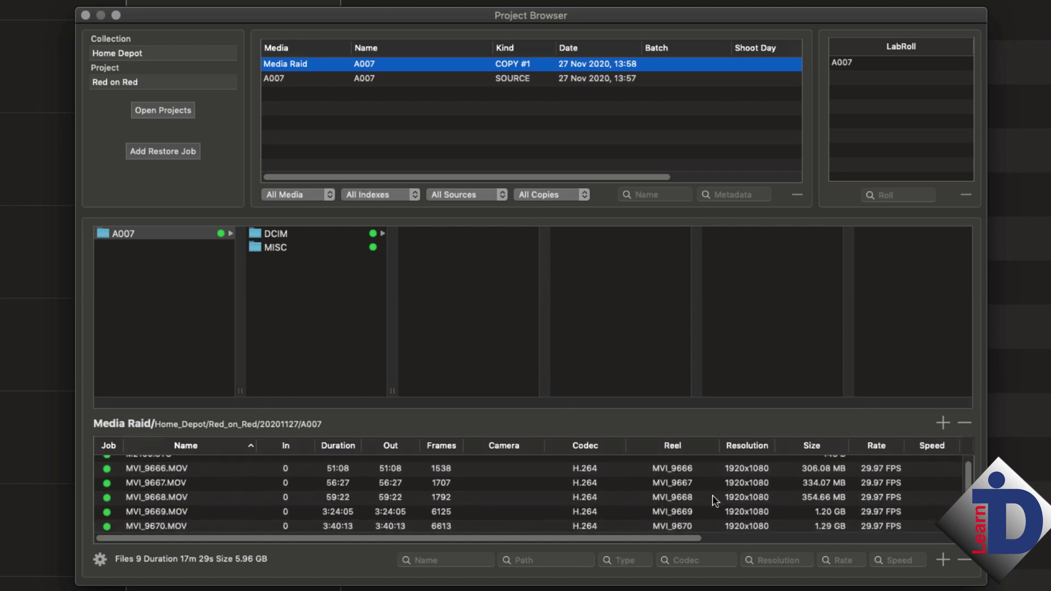
pyautogui.scroll(-2, 711, 495)
pyautogui.scroll(3, 711, 495)
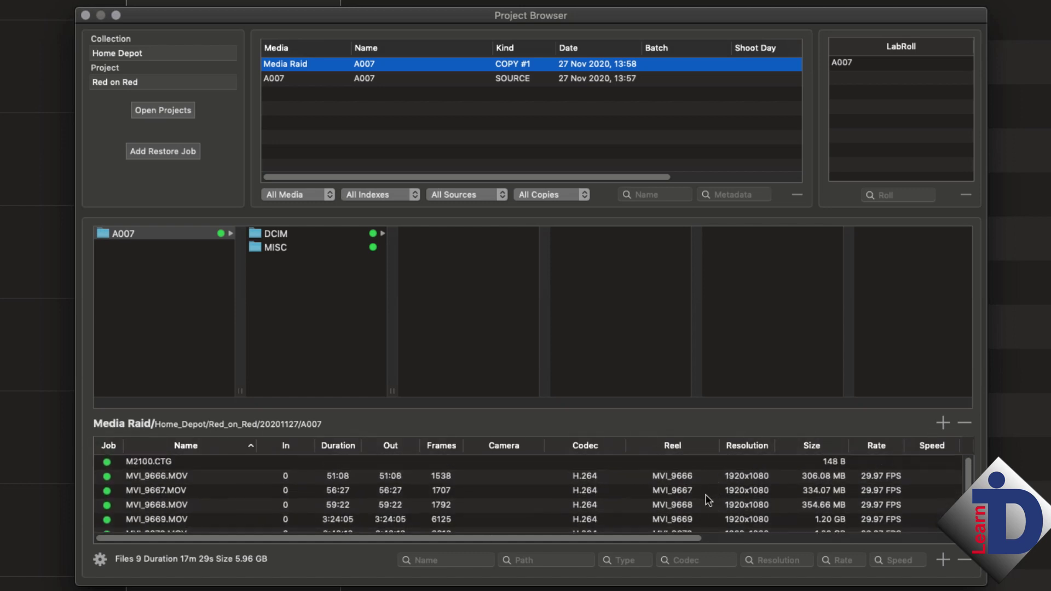
pyautogui.click(408, 107)
pyautogui.click(408, 79)
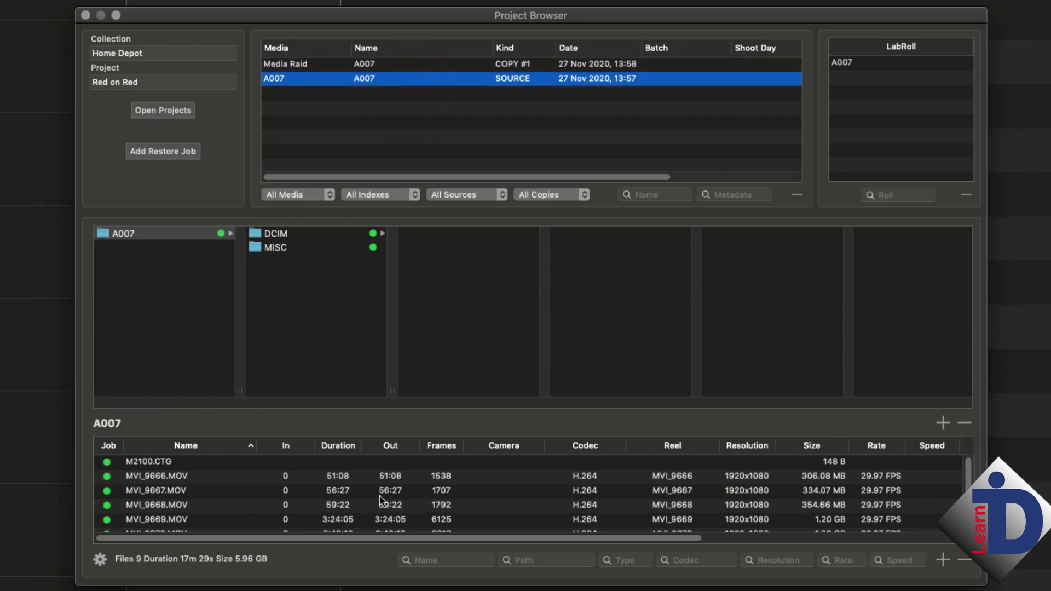